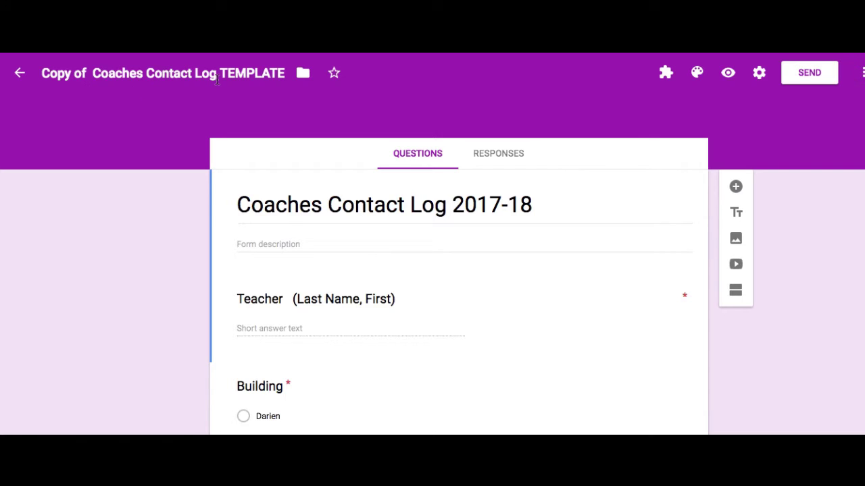
Rename the form to 'Coaches Contact Log 2017-18' plus your name, dropping 'Copy of' and 'TEMPLATE'.
{"action": "left_click", "coordinate": [189, 76]}
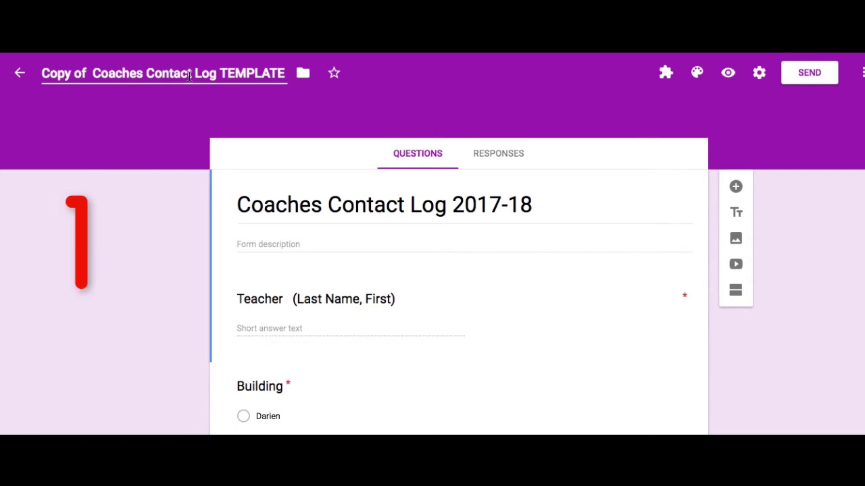
{"action": "left_click", "coordinate": [94, 77]}
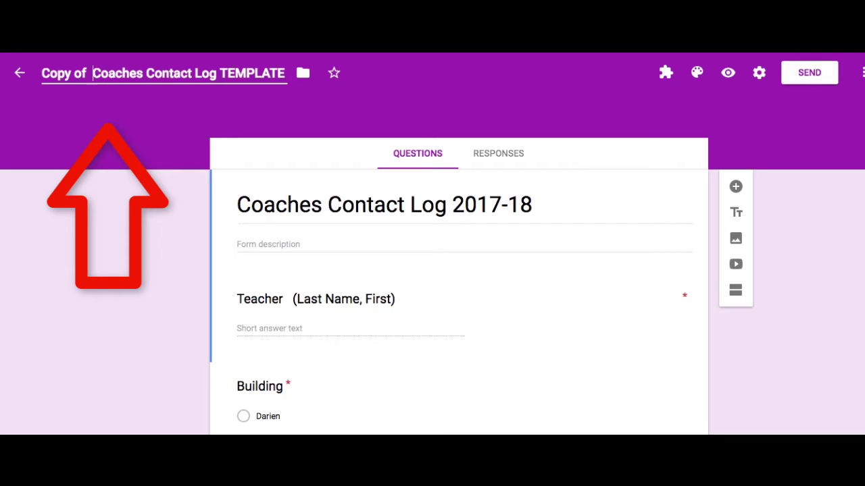
{"action": "key", "text": "BackSpace"}
{"action": "key", "text": "BackSpace"}
{"action": "key", "text": "BackSpace"}
{"action": "key", "text": "BackSpace"}
{"action": "key", "text": "BackSpace"}
{"action": "key", "text": "BackSpace"}
{"action": "key", "text": "BackSpace"}
{"action": "key", "text": "BackSpace"}
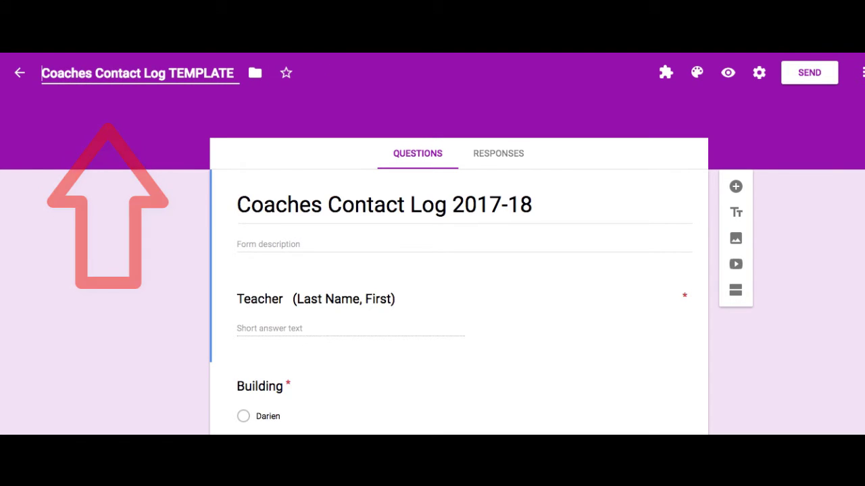
{"action": "key", "text": "Right"}
{"action": "key", "text": "Right"}
{"action": "key", "text": "Right"}
{"action": "key", "text": "Right"}
{"action": "key", "text": "Right"}
{"action": "key", "text": "Right"}
{"action": "key", "text": "Right"}
{"action": "key", "text": "Right"}
{"action": "key", "text": "Right"}
{"action": "key", "text": "Right"}
{"action": "key", "text": "Right"}
{"action": "key", "text": "Right"}
{"action": "key", "text": "Right"}
{"action": "key", "text": "Right"}
{"action": "key", "text": "Right"}
{"action": "key", "text": "Right"}
{"action": "key", "text": "Right"}
{"action": "key", "text": "Right"}
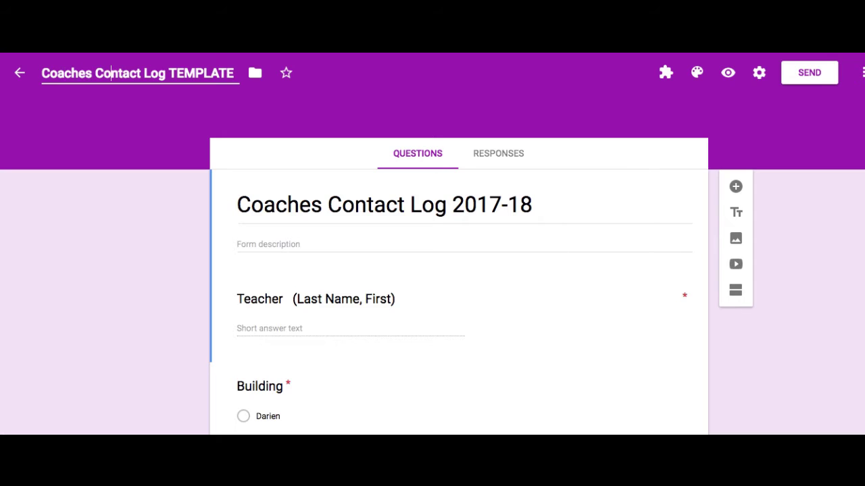
{"action": "key", "text": "Delete"}
{"action": "key", "text": "Delete"}
{"action": "key", "text": "Delete"}
{"action": "key", "text": "Delete"}
{"action": "key", "text": "Delete"}
{"action": "key", "text": "Delete"}
{"action": "key", "text": "Delete"}
{"action": "key", "text": "Delete"}
{"action": "key", "text": "Delete"}
{"action": "type", "text": "2"}
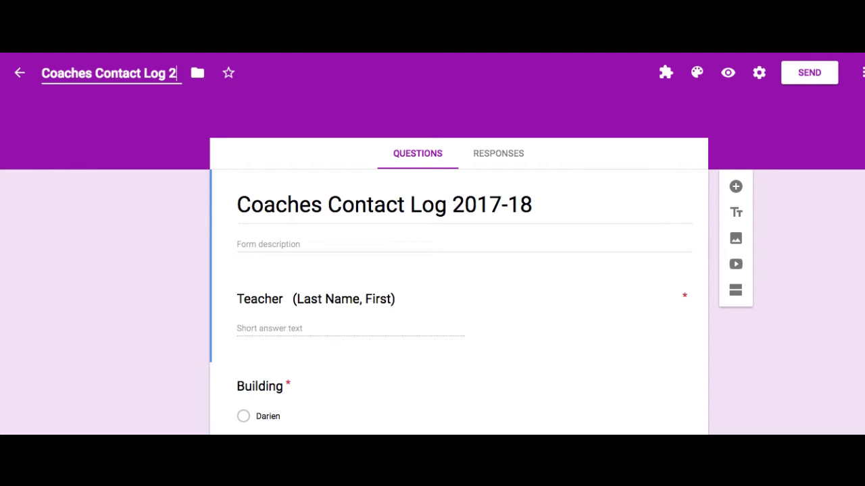
{"action": "type", "text": "017-18 David "}
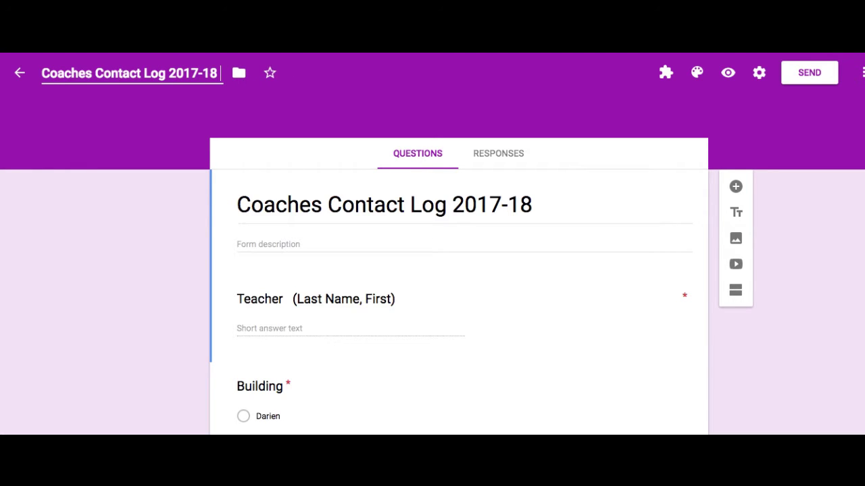
{"action": "type", "text": "Hall"}
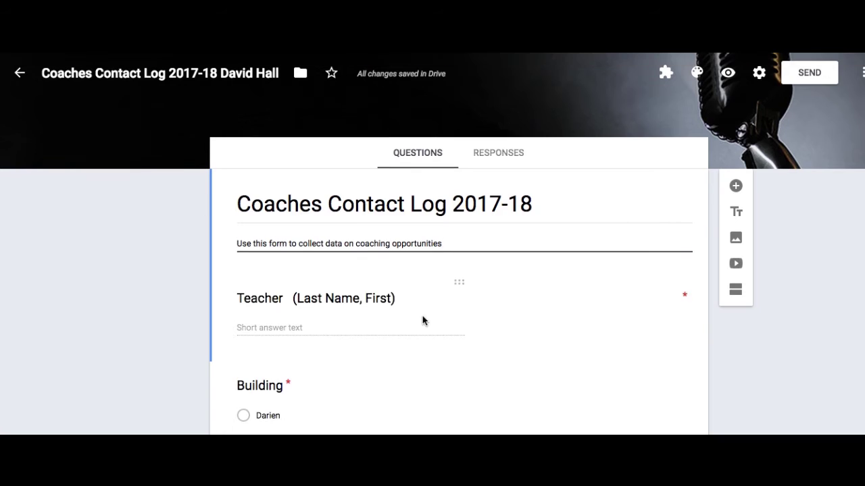
Review the form's questions and select the Teacher question card.
{"action": "scroll", "coordinate": [423, 316], "scroll_direction": "down", "scroll_amount": 3}
{"action": "scroll", "coordinate": [422, 317], "scroll_direction": "down", "scroll_amount": 3}
{"action": "scroll", "coordinate": [422, 317], "scroll_direction": "up", "scroll_amount": 2}
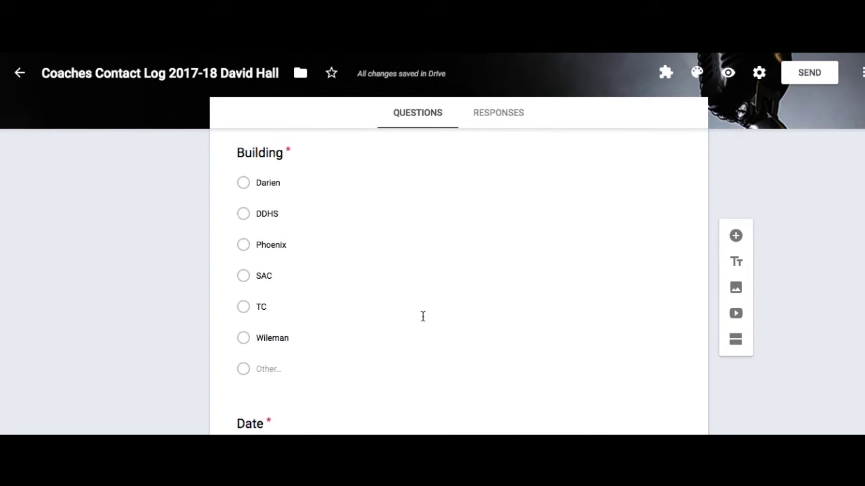
{"action": "scroll", "coordinate": [423, 316], "scroll_direction": "up", "scroll_amount": 3}
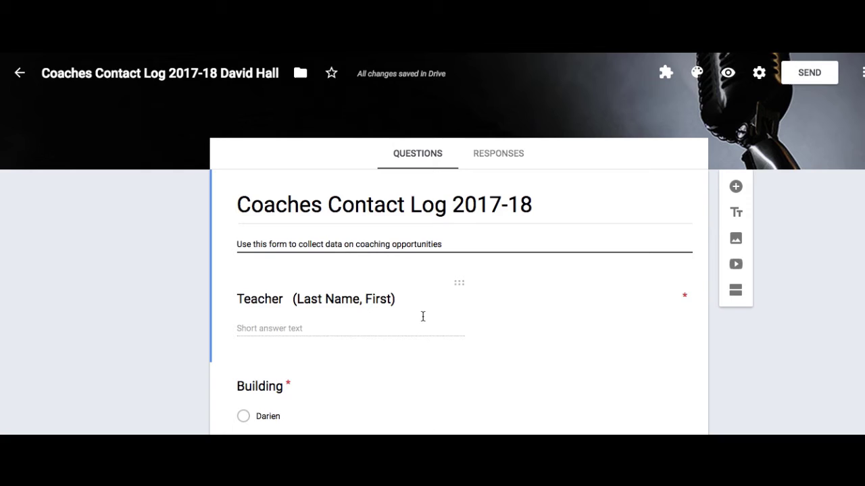
{"action": "left_click", "coordinate": [405, 315]}
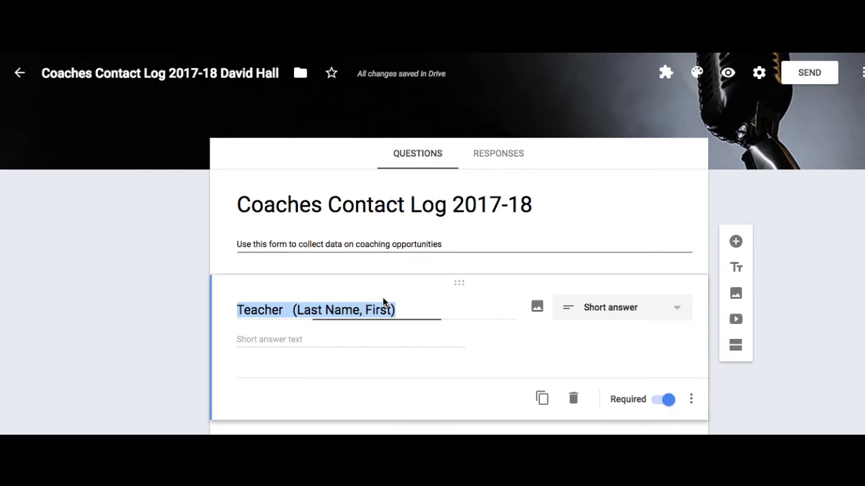
{"action": "left_click", "coordinate": [161, 367]}
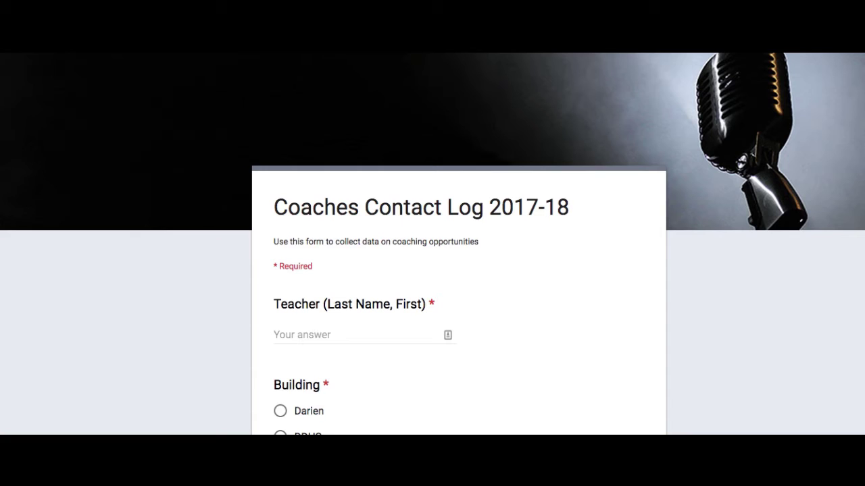
{"action": "key", "text": "ctrl+w"}
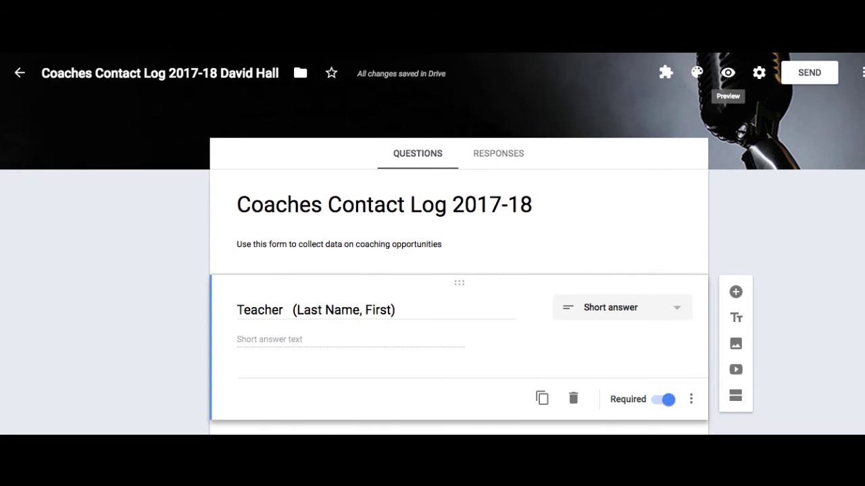
{"action": "left_click", "coordinate": [727, 73]}
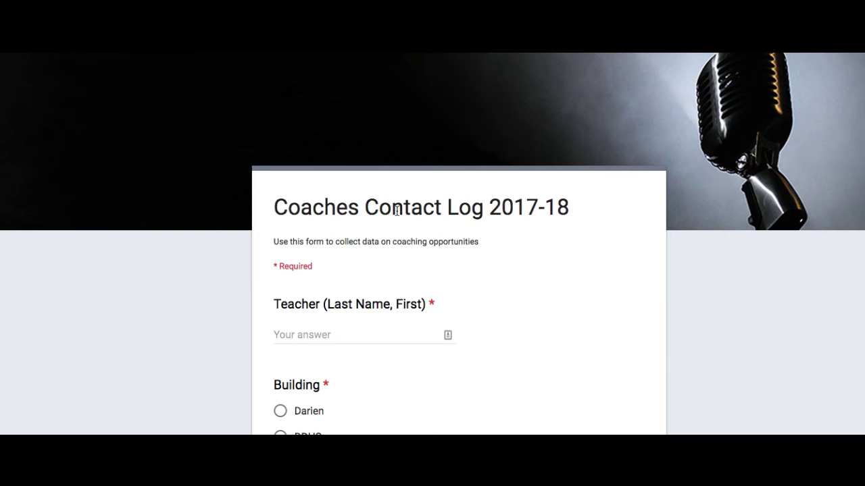
{"action": "scroll", "coordinate": [448, 287], "scroll_direction": "down", "scroll_amount": 7}
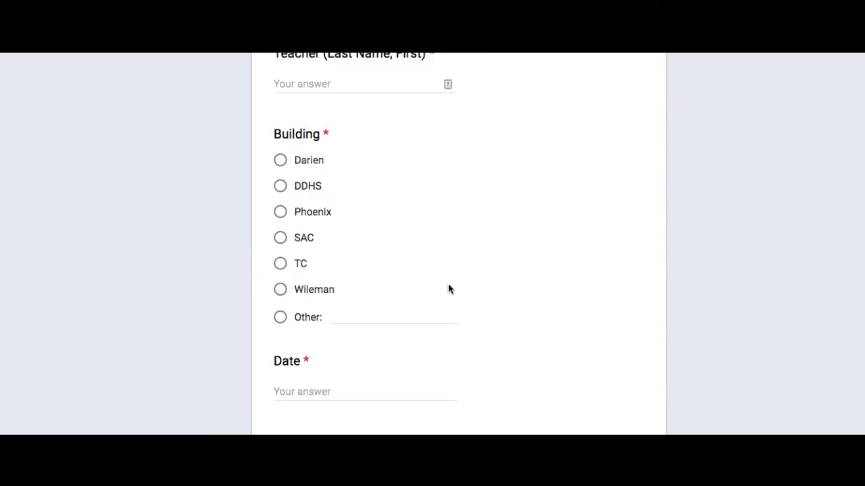
{"action": "scroll", "coordinate": [448, 290], "scroll_direction": "down", "scroll_amount": 2}
{"action": "scroll", "coordinate": [448, 290], "scroll_direction": "up", "scroll_amount": 10}
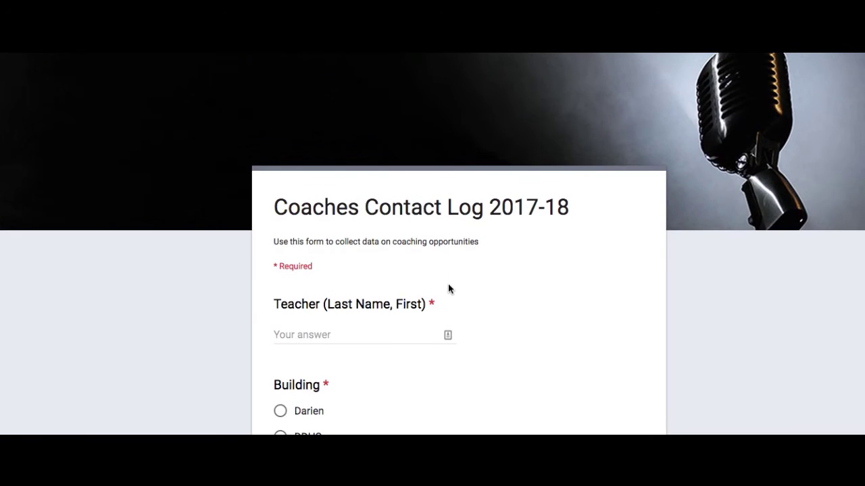
{"action": "scroll", "coordinate": [448, 289], "scroll_direction": "down", "scroll_amount": 1}
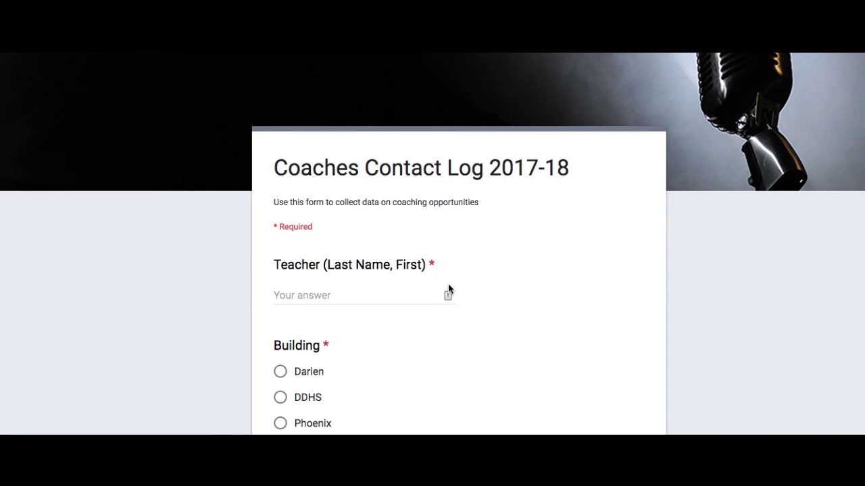
Exit full screen and bookmark the form's preview page as 'Coaches Contact Log 2017-18'.
{"action": "key", "text": "super+ctrl+f"}
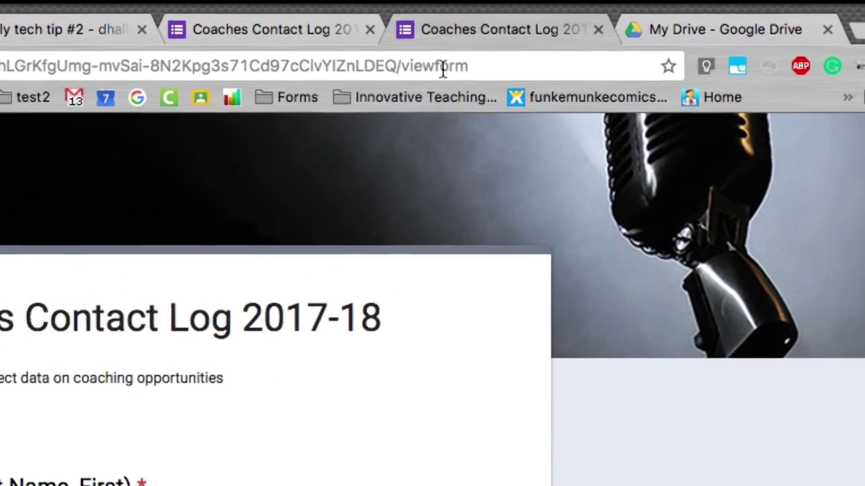
{"action": "left_click", "coordinate": [653, 70]}
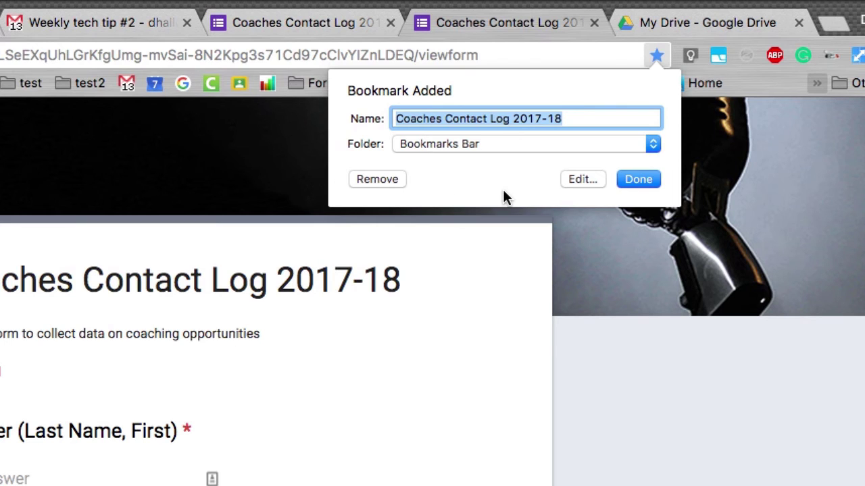
Save the form bookmark into a new Bookmarks Bar folder named 'Forms 2017-18'.
{"action": "left_click", "coordinate": [582, 180]}
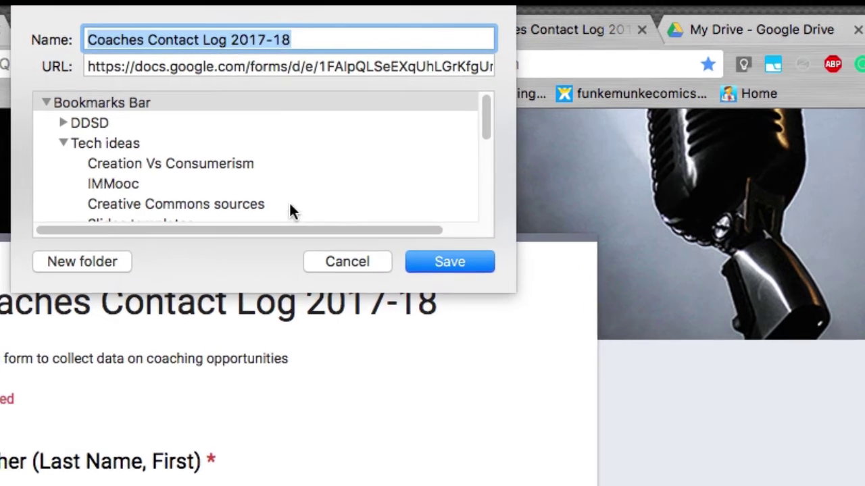
{"action": "scroll", "coordinate": [259, 179], "scroll_direction": "down", "scroll_amount": 5}
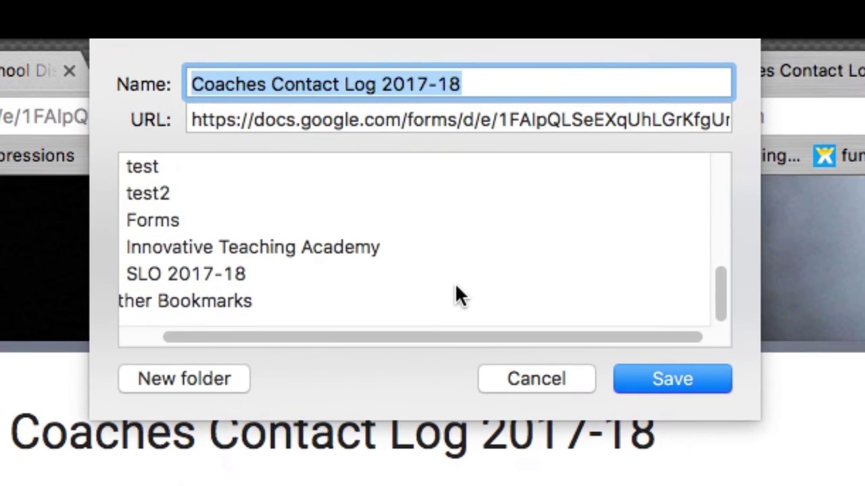
{"action": "scroll", "coordinate": [436, 283], "scroll_direction": "up", "scroll_amount": 10}
{"action": "left_click", "coordinate": [249, 173]}
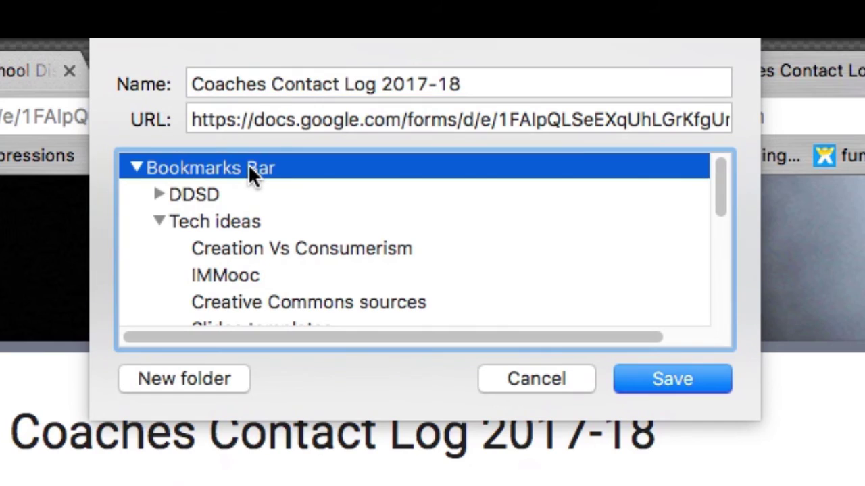
{"action": "left_click", "coordinate": [213, 378]}
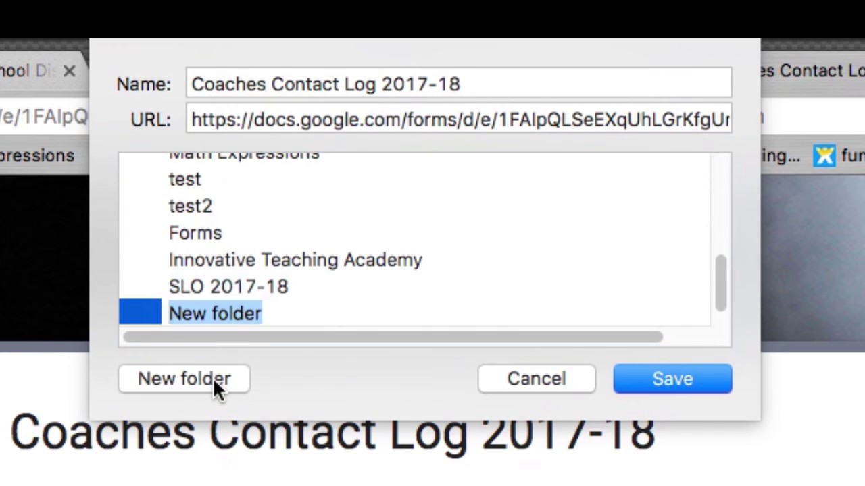
{"action": "type", "text": "Forms 2"}
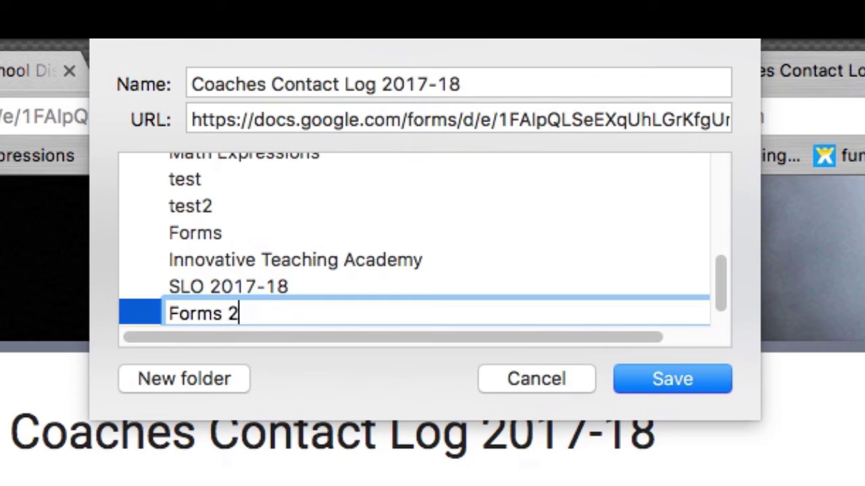
{"action": "type", "text": "017-18"}
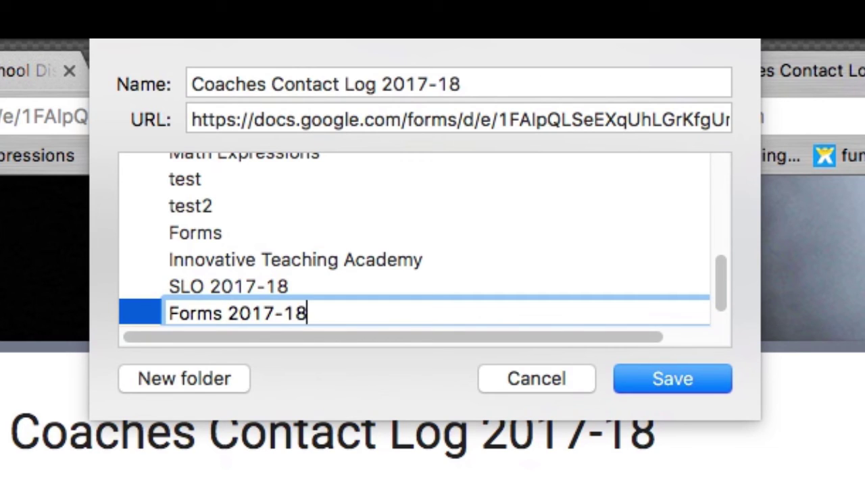
{"action": "left_click", "coordinate": [696, 384]}
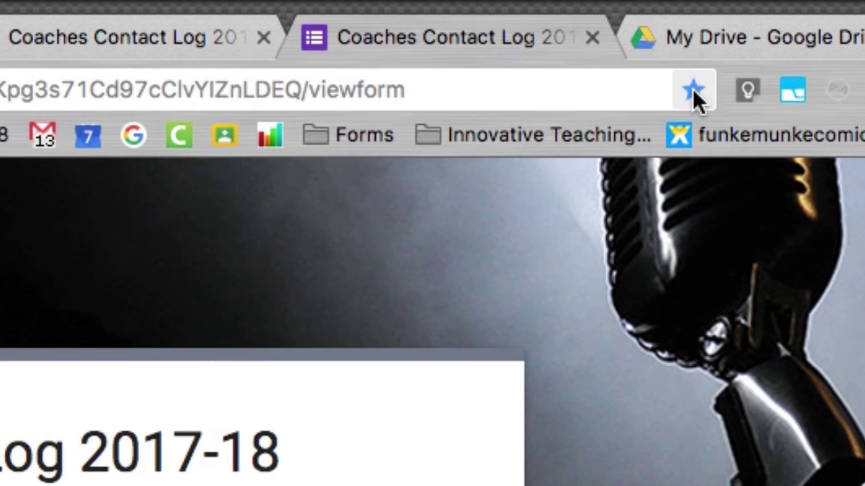
Confirm the Forms 2017-18 folder holds the bookmark, then go to the Weekly tech tip #2 email.
{"action": "left_click", "coordinate": [695, 92]}
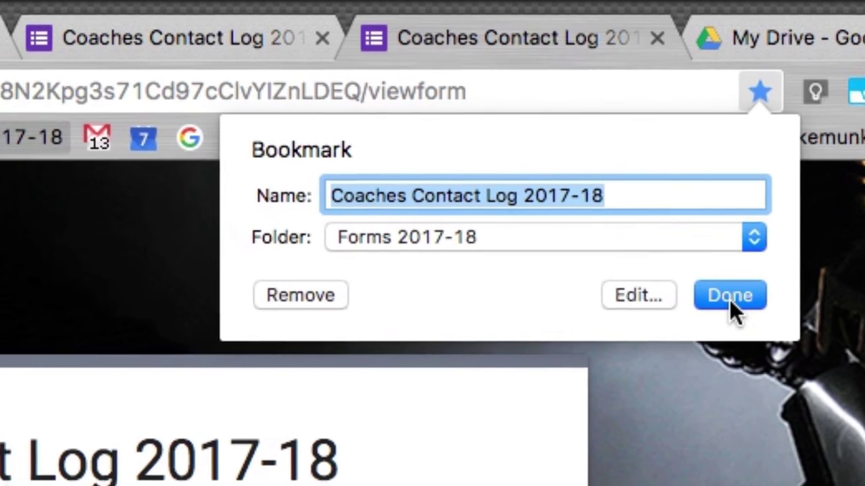
{"action": "left_click", "coordinate": [664, 290]}
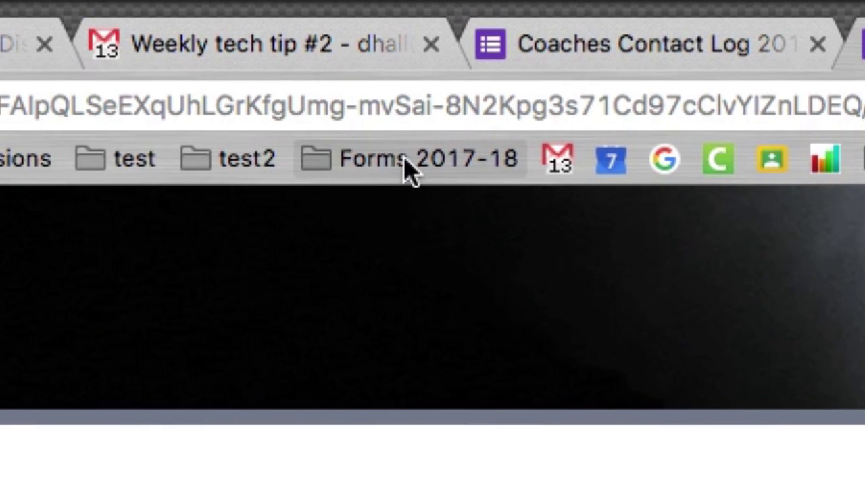
{"action": "left_click", "coordinate": [277, 161]}
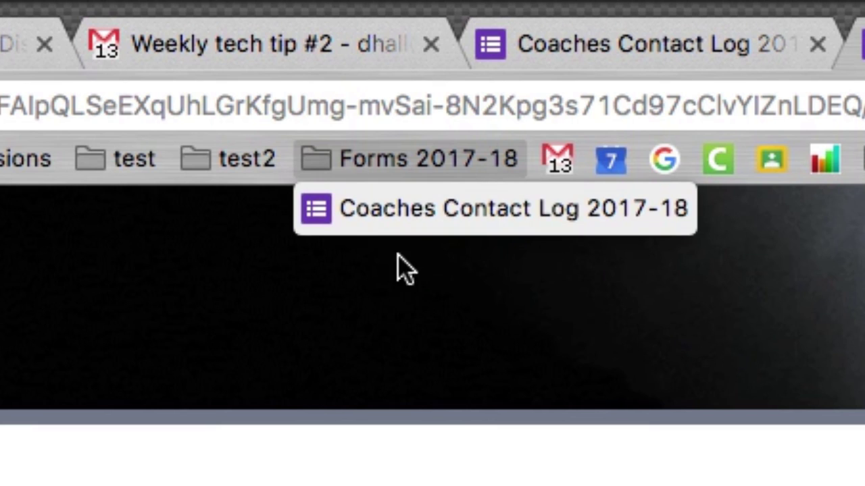
{"action": "left_click", "coordinate": [454, 114]}
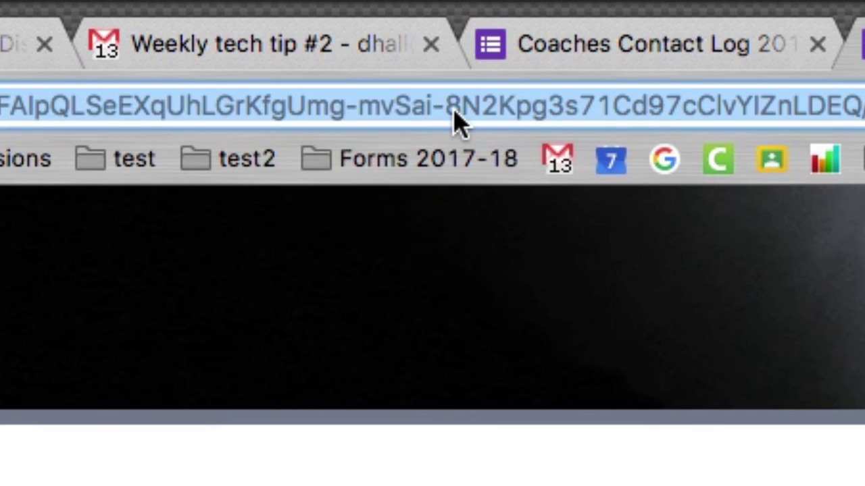
{"action": "left_click", "coordinate": [258, 63]}
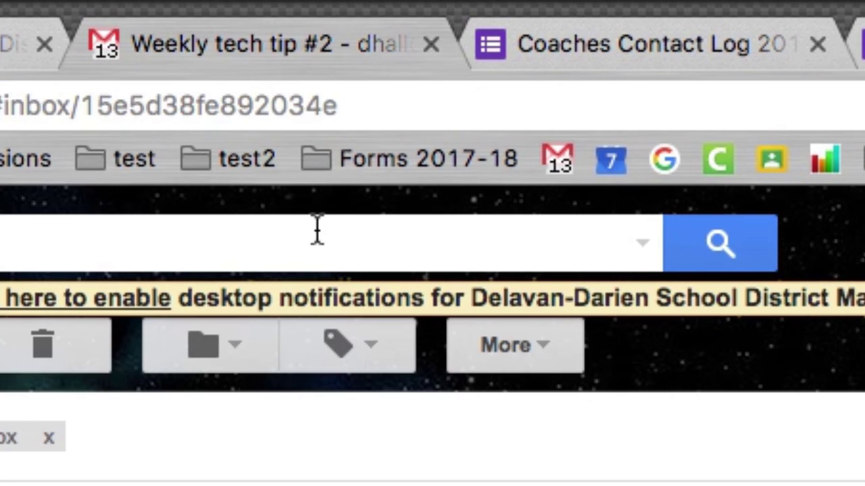
{"action": "left_click", "coordinate": [453, 169]}
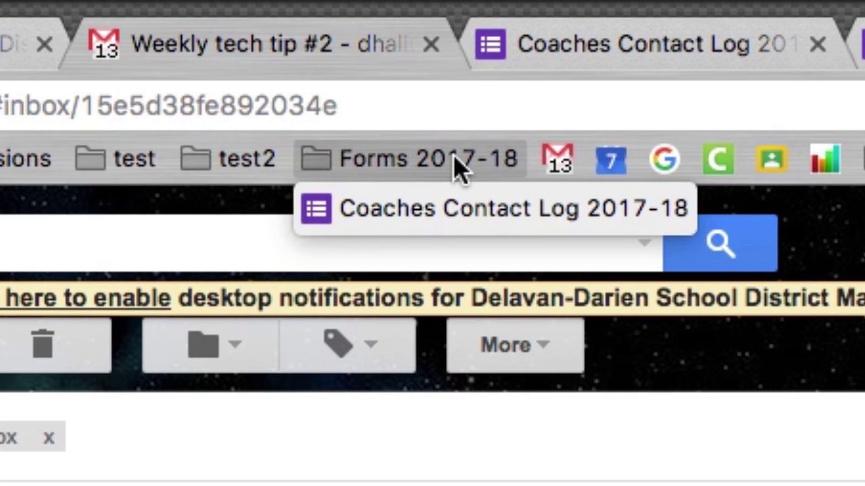